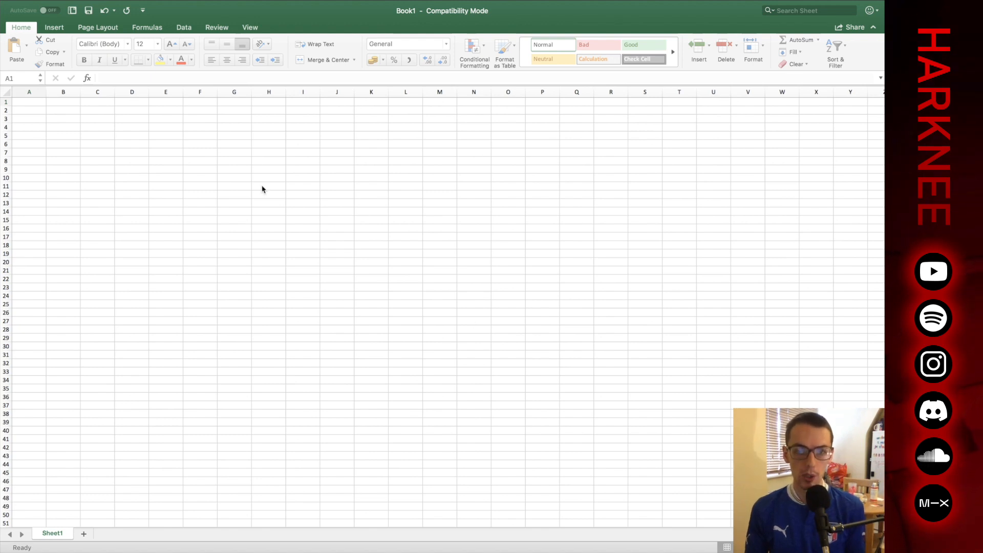
Enter "Techno idea 1" in A1 and fill the series across row 1 to Techno idea 10.
click(33, 105)
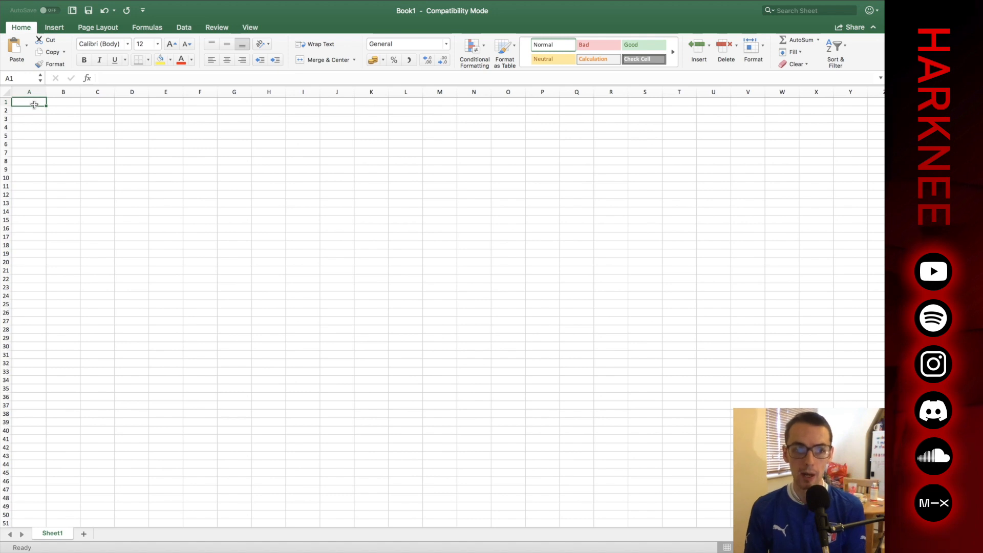
text(Techno idea 1)
click(43, 93)
click(29, 102)
drag(46, 106, 349, 123)
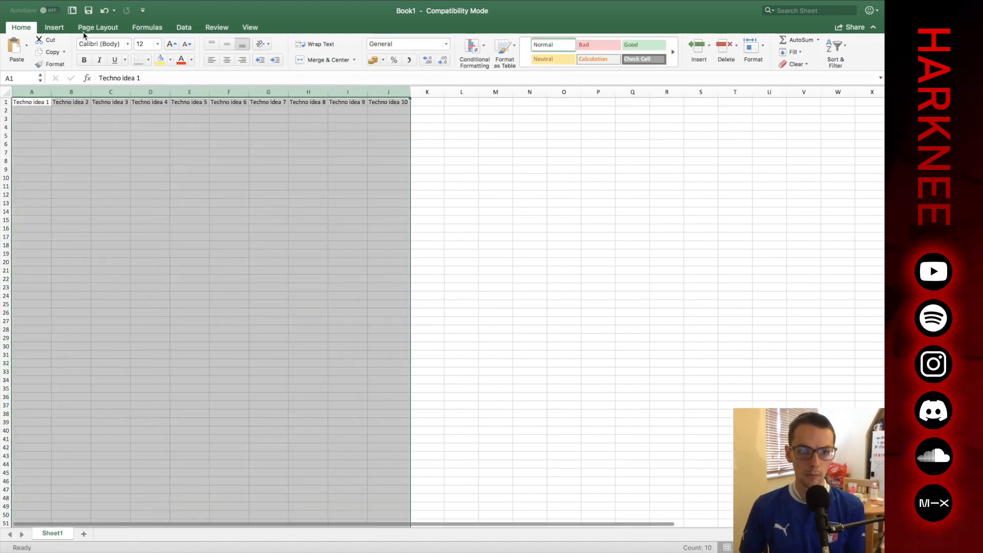
Make the header row bold, underlined and size 16, and autofit the widths of columns A to J.
drag(208, 90, 208, 90)
double_click(209, 89)
click(261, 169)
List Kick, Bass, Perc, Lead, Pads and Atmos beneath the Techno idea 1 header, starting in A2.
click(44, 113)
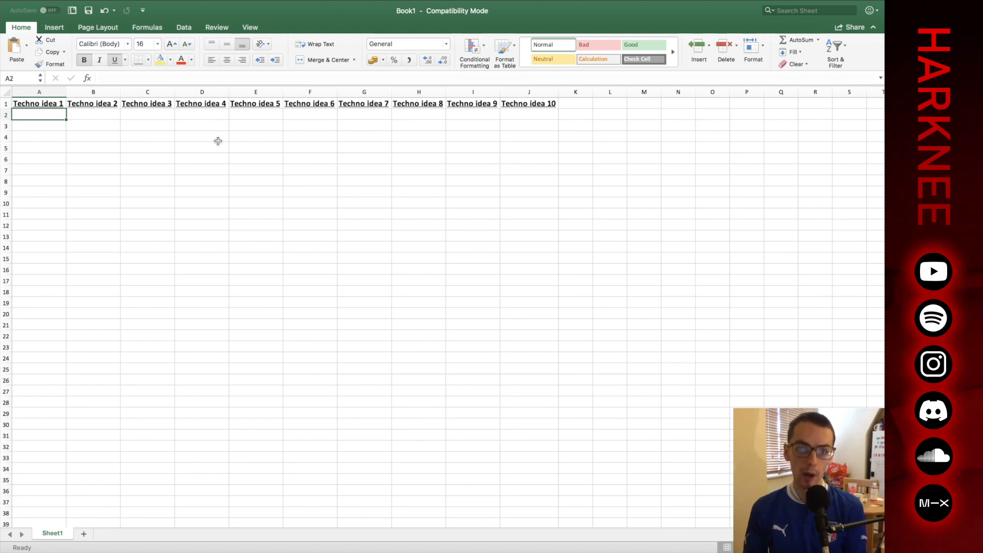
text(Kick)
key(Return)
text(Bass)
key(Return)
text(Perc)
key(Return)
text(Lead)
key(Return)
text(Pads)
key(Return)
text(Atmos)
key(Return)
Continue the Techno idea 1 list with Reverb and Delay, Riser/Impacts, White Noise and Automation.
text(Reverb and Delay)
key(Return)
text(Riser/Impacts)
key(Return)
text(White Noise)
key(Return)
text(Automation)
key(Return)
Complete the Techno idea 1 list with Arrangement, Variation, Mix, Master and FINISH.
text(Arragement)
key(Return)
text(Variation)
key(Return)
text(Mix)
key(Return)
text(Master)
key(Return)
text(FINISH)
key(Return)
Copy the Kick-to-FINISH checklist from column A across to column J beneath all ten headers.
drag(51, 113, 46, 231)
drag(66, 235, 537, 233)
click(387, 296)
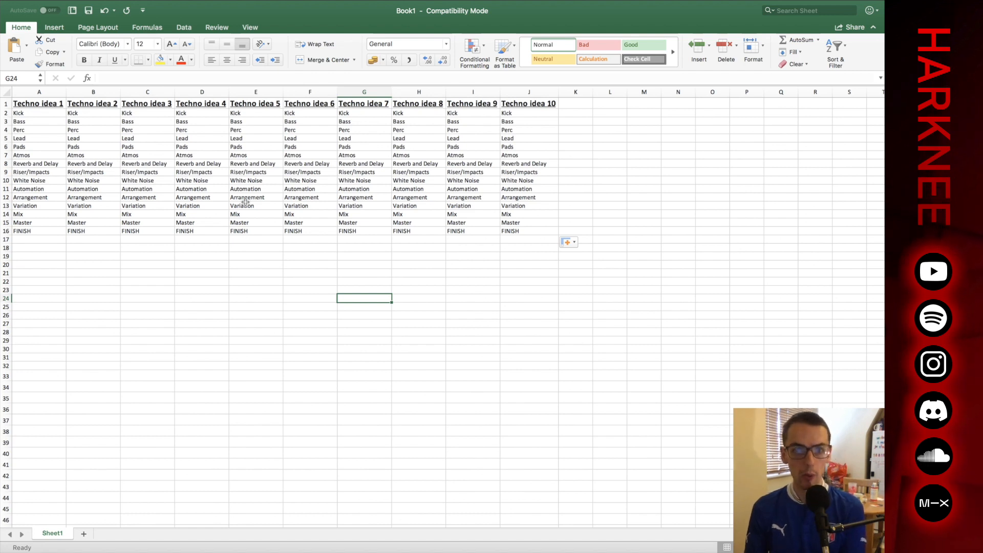
click(296, 314)
Create a colour key below the checklist by filling A18 red, A19 yellow and A20 green.
click(28, 249)
click(170, 60)
click(169, 183)
click(39, 255)
click(170, 60)
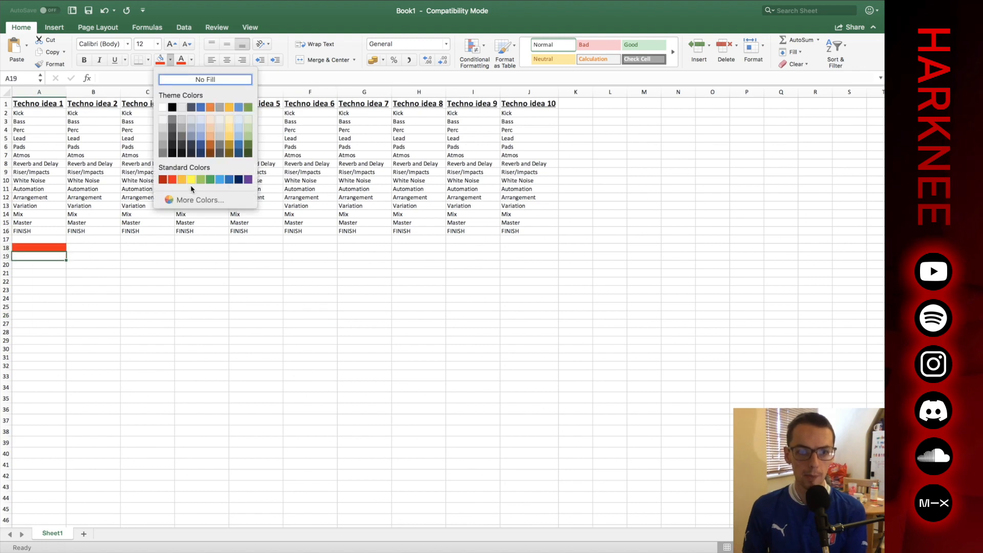
click(191, 179)
key(Return)
click(170, 60)
click(210, 179)
Label the red, yellow and green key cells NOT RELEVANT, STARTED and FINISHED.
click(35, 246)
text(NOT RELEVANT)
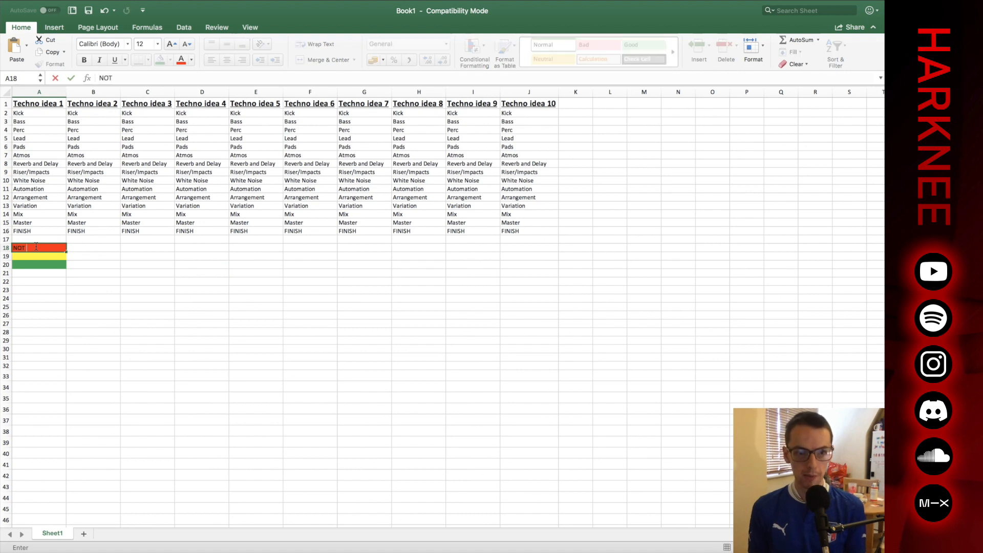
key(Return)
text(STARTED)
key(Return)
text(FINISHED)
key(Return)
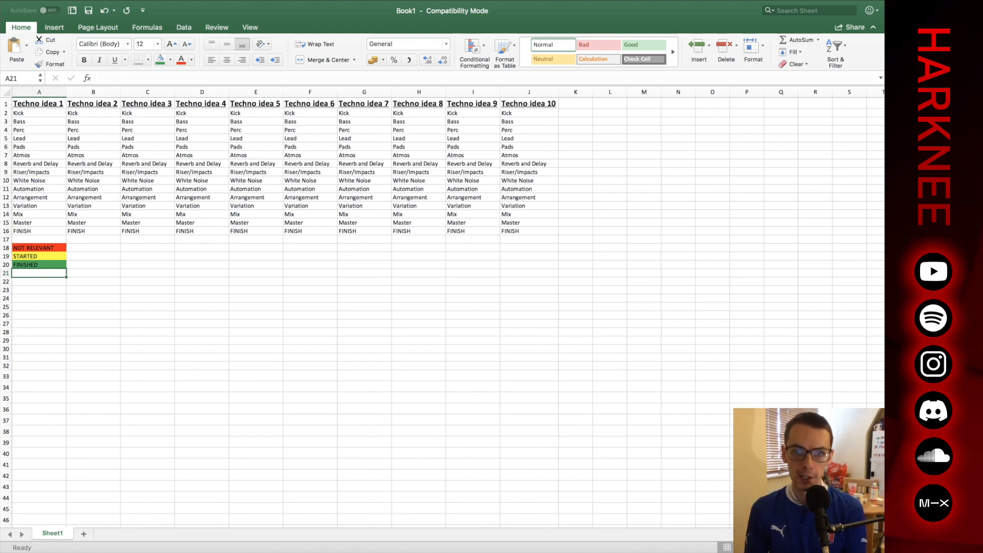
Under Techno idea 1, fill Kick, Bass and Perc green and Lead and Pads yellow.
click(39, 113)
click(160, 60)
click(38, 121)
click(160, 60)
click(39, 130)
click(161, 60)
click(39, 138)
Fill Pads yellow under idea 2 and green under idea 3; under idea 5, fill Pads through Riser/Impacts green and White Noise yellow.
click(93, 147)
click(161, 60)
click(148, 147)
click(256, 147)
click(256, 181)
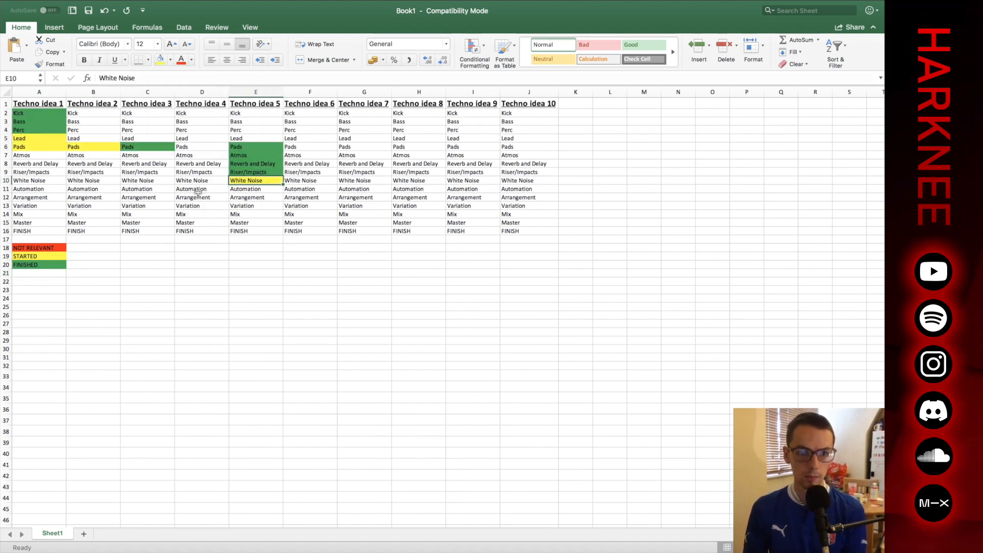
Fill red Riser/Impacts under Techno ideas 2 and 4, White Noise under ideas 6 to 8, and Kick under idea 6.
click(202, 172)
click(93, 172)
drag(309, 180, 419, 181)
click(310, 113)
click(160, 60)
Fill Atmos green under Techno idea 9; under Techno idea 8, fill Perc through Atmos green and Kick yellow.
click(473, 155)
click(210, 179)
drag(419, 147, 419, 155)
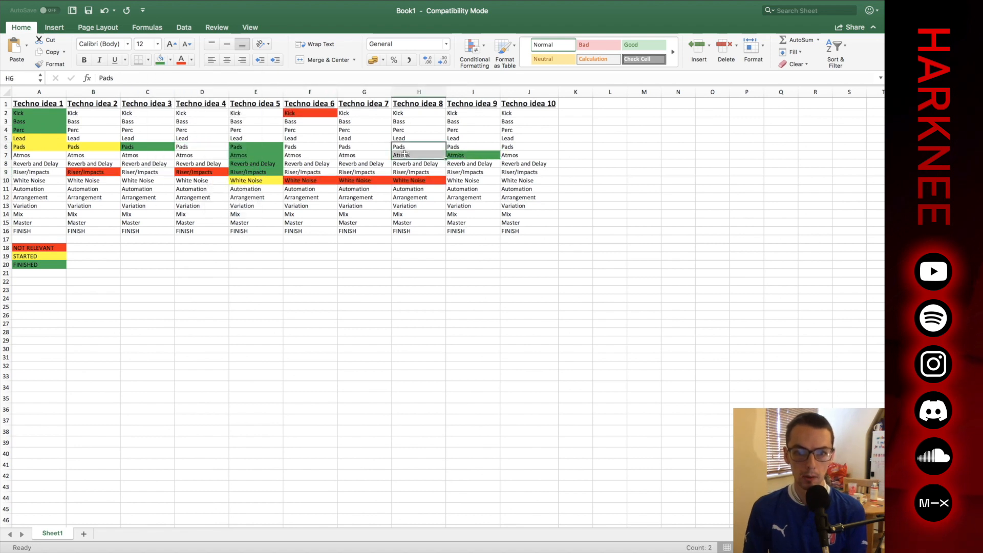
click(160, 60)
click(419, 114)
Fill idea 4's Kick green and Bass and Perc yellow, and idea 3's Kick through Variation green and Mix and Master yellow.
click(201, 113)
click(170, 60)
click(210, 180)
click(147, 222)
Under Techno idea 2, fill Bass through Atmos yellow and Kick, Reverb and Delay, White Noise and Automation green.
click(93, 189)
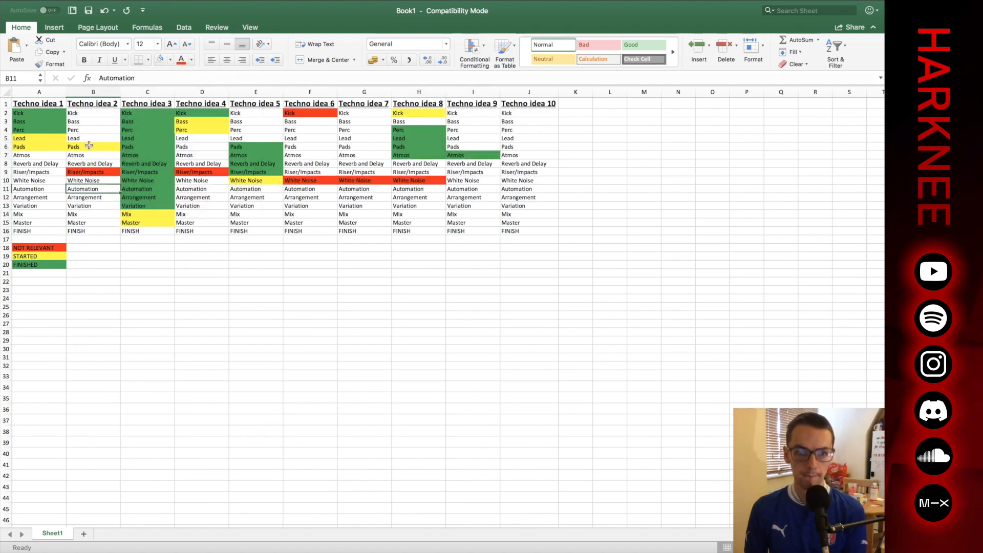
click(170, 59)
click(191, 179)
click(93, 156)
click(210, 179)
click(93, 181)
click(160, 60)
click(93, 189)
click(93, 114)
Under Techno idea 1, fill Riser/Impacts and White Noise green, and Atmos, Reverb and Delay, Automation and Arrangement yellow.
click(39, 172)
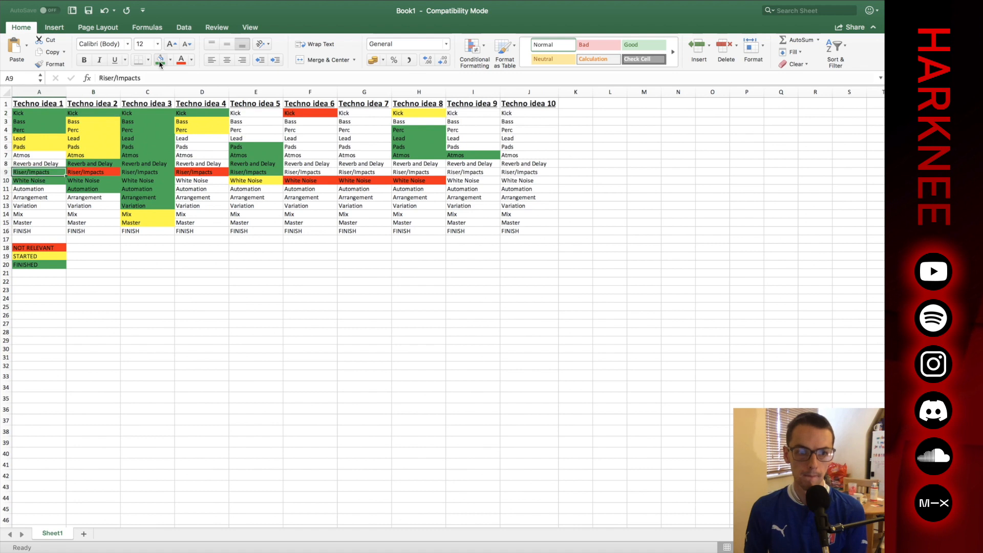
click(39, 155)
click(39, 189)
click(39, 198)
Under Techno idea 4, fill Lead through Atmos yellow, and Reverb and Delay and White Noise through Arrangement green.
click(201, 197)
click(160, 60)
click(201, 163)
click(171, 60)
click(209, 179)
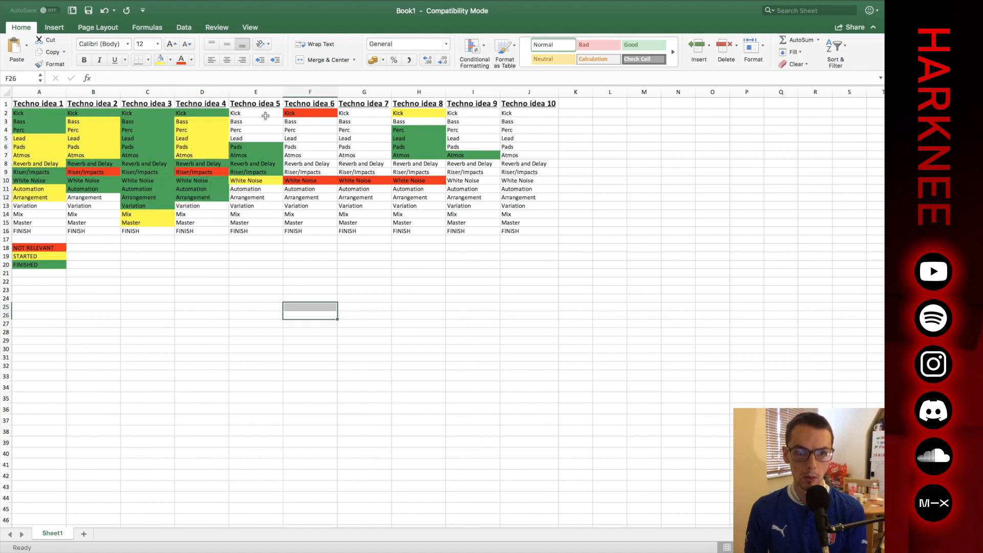
Fill idea 1's Mix yellow; under idea 6, fill Bass through Atmos green and Reverb and Delay, Variation and Mix yellow.
click(39, 214)
click(160, 60)
drag(309, 122, 310, 155)
click(170, 60)
click(210, 179)
click(310, 164)
click(310, 214)
click(310, 206)
Fill Kick, Bass and Lead yellow under Techno ideas 10 and 7, and Perc and Atmos green under idea 7.
drag(529, 113, 529, 122)
click(529, 139)
drag(364, 113, 364, 139)
click(364, 155)
Under Techno idea 9, fill Kick and Bass yellow and Riser/Impacts and White Noise green.
click(473, 114)
click(171, 60)
click(187, 180)
click(474, 180)
click(473, 172)
click(160, 60)
click(529, 163)
click(310, 256)
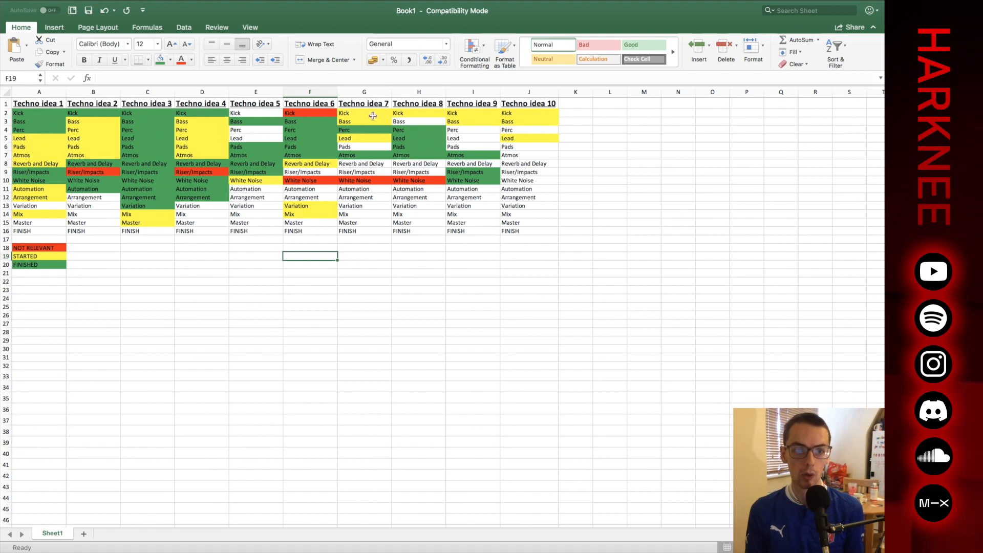
Change Kick and Bass under Techno idea 7 and Lead under Techno idea 4 to the green FINISHED fill.
drag(356, 113, 356, 122)
click(160, 60)
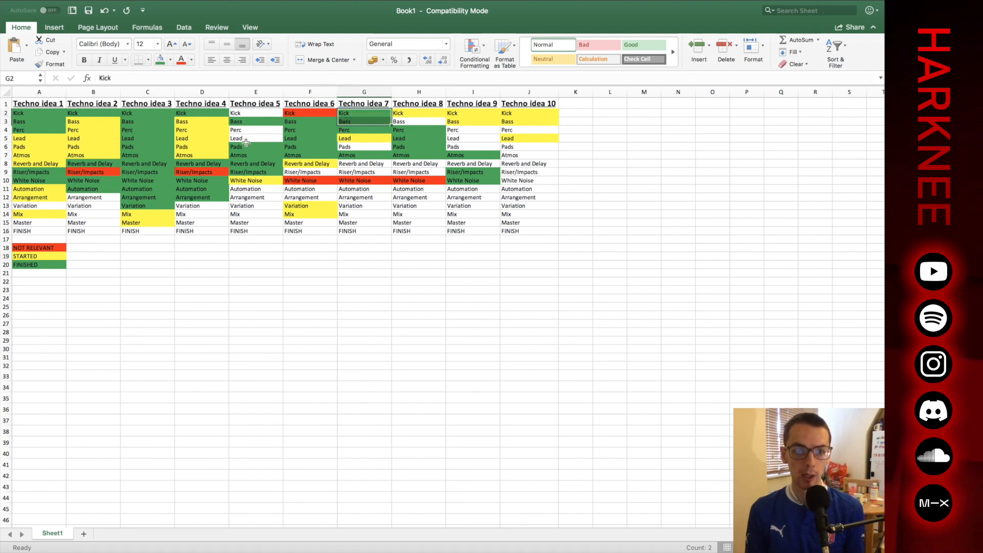
click(190, 140)
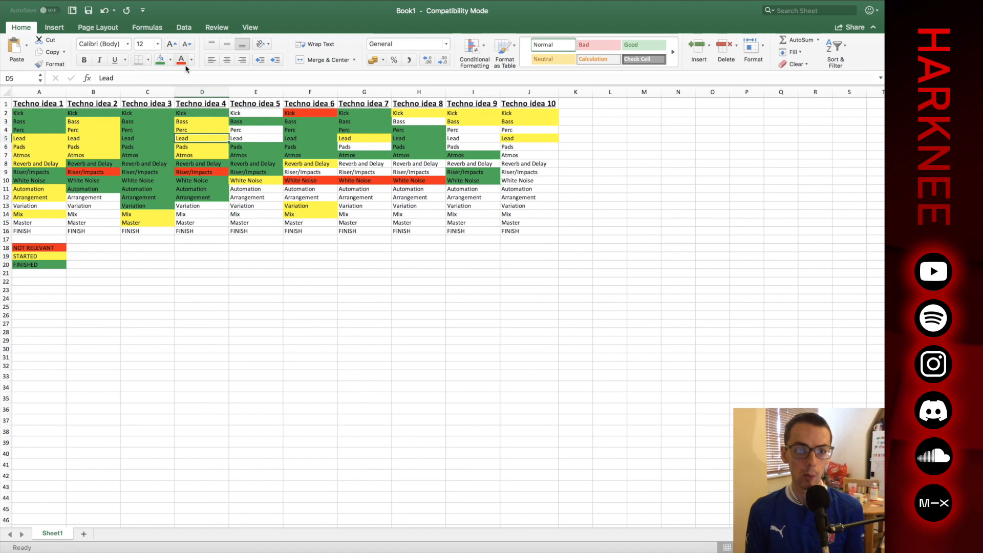
click(160, 60)
click(372, 229)
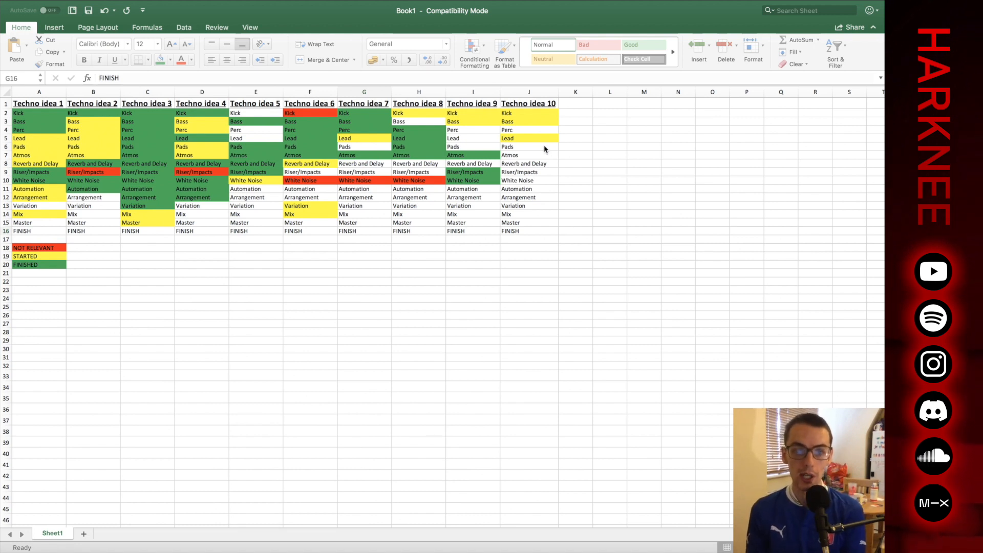
Extend the Techno idea 10 column across to add columns from Techno idea 11 onward, and autofit their widths.
drag(533, 102, 851, 234)
scroll(839, 233, right, 4)
drag(430, 92, 701, 92)
double_click(719, 91)
click(465, 257)
scroll(571, 453, down, 3)
scroll(572, 452, left, 5)
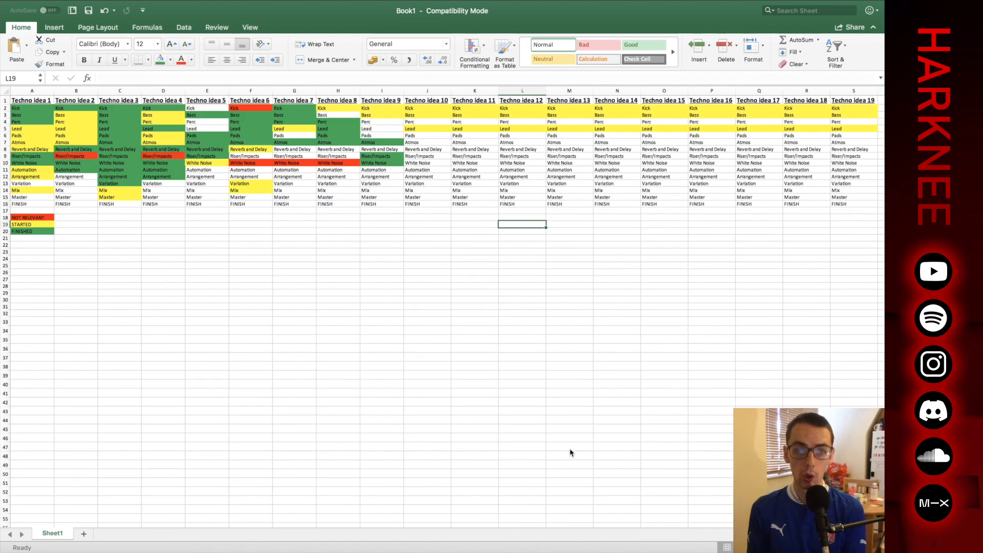